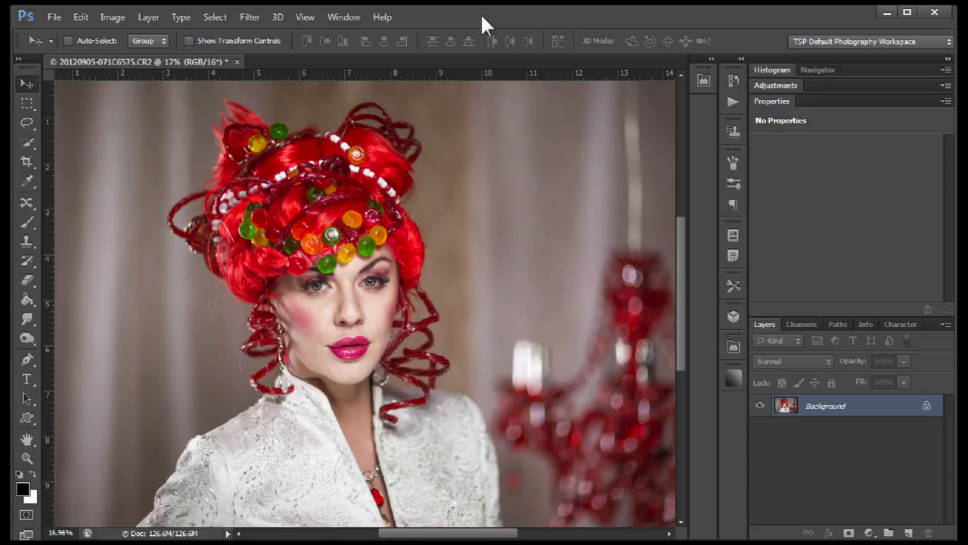
Zoom and pan around the face and candy hair to inspect the detail
{"action": "key", "text": "z"}
{"action": "left_click_drag", "start_coordinate": [368, 311], "coordinate": [471, 289]}
{"action": "key", "text": "v"}
{"action": "left_click_drag", "start_coordinate": [174, 340], "coordinate": [320, 415]}
{"action": "scroll", "coordinate": [320, 414], "scroll_direction": "down", "scroll_amount": 3}
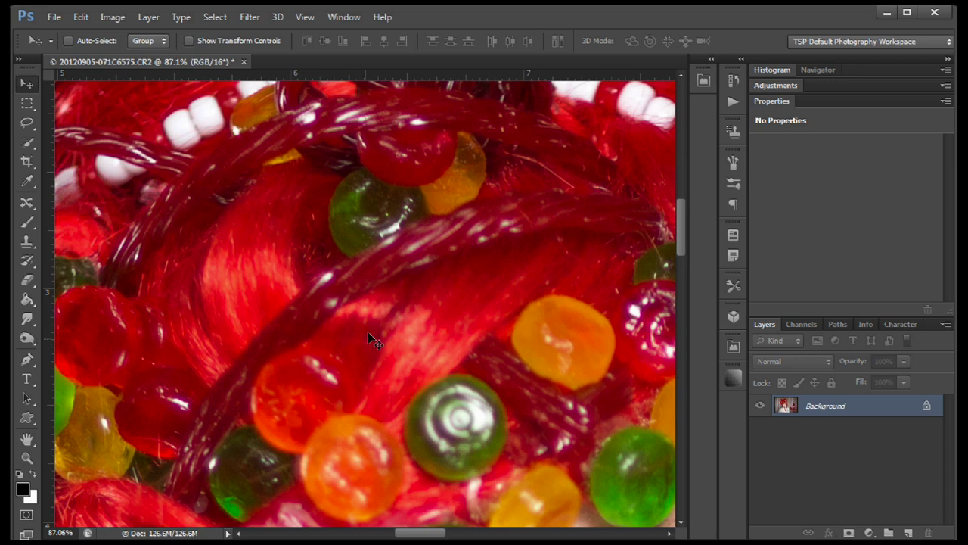
{"action": "key", "text": "z"}
{"action": "left_click", "coordinate": [332, 321], "text": "alt"}
{"action": "scroll", "coordinate": [375, 319], "scroll_direction": "down", "scroll_amount": 3}
{"action": "key", "text": "v"}
{"action": "left_click_drag", "start_coordinate": [424, 401], "coordinate": [397, 316]}
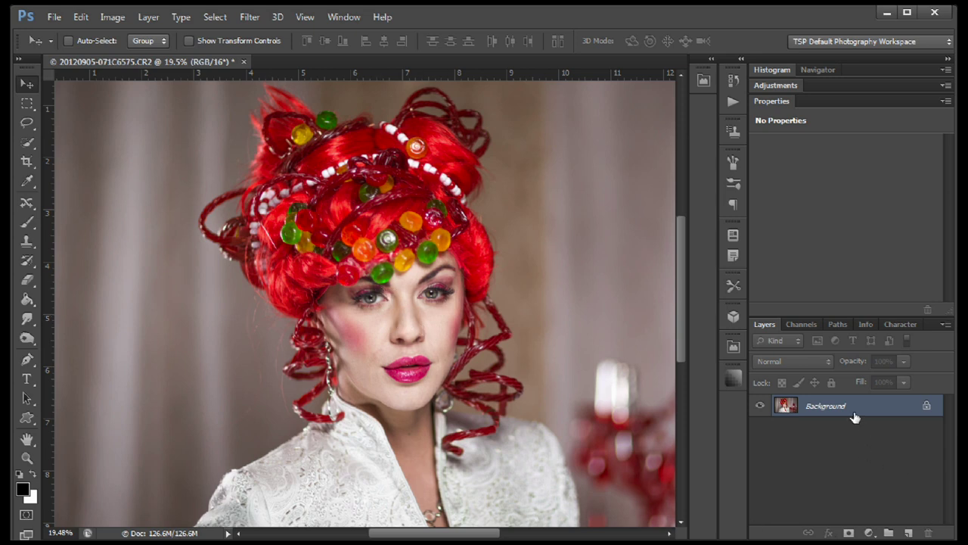
{"action": "left_click_drag", "start_coordinate": [854, 417], "coordinate": [854, 412]}
Duplicate the Background as Layer 1 and set its blend mode to Hard Light
{"action": "key", "text": "ctrl+j"}
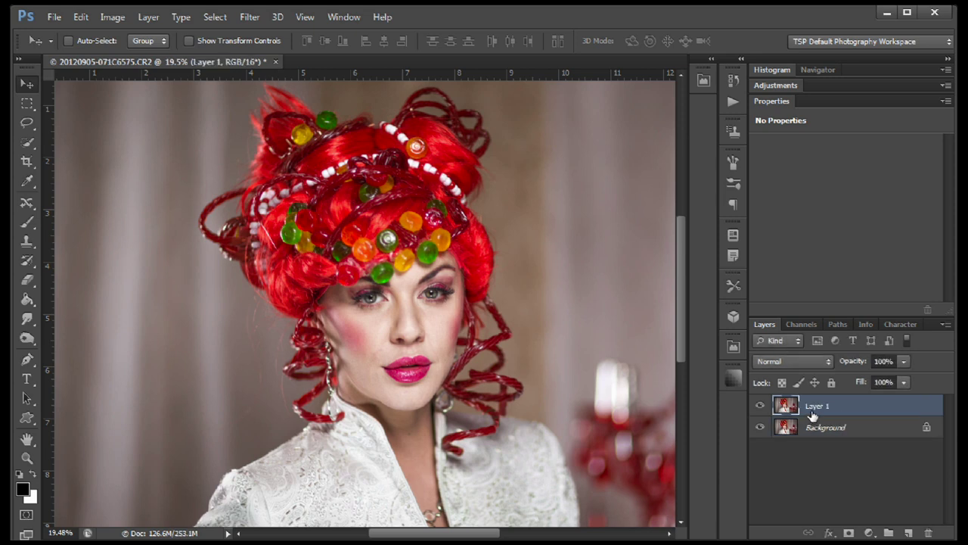
{"action": "left_click", "coordinate": [823, 361]}
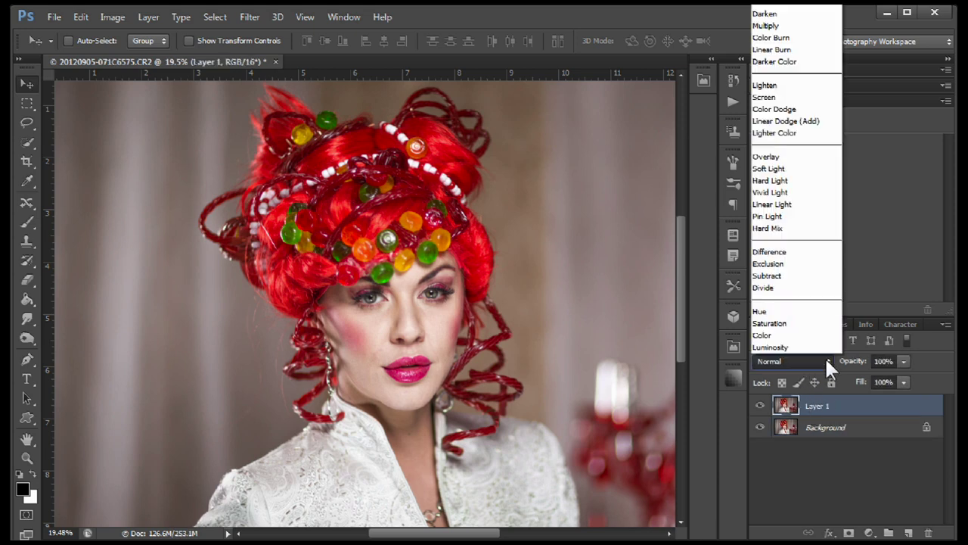
{"action": "left_click", "coordinate": [797, 183]}
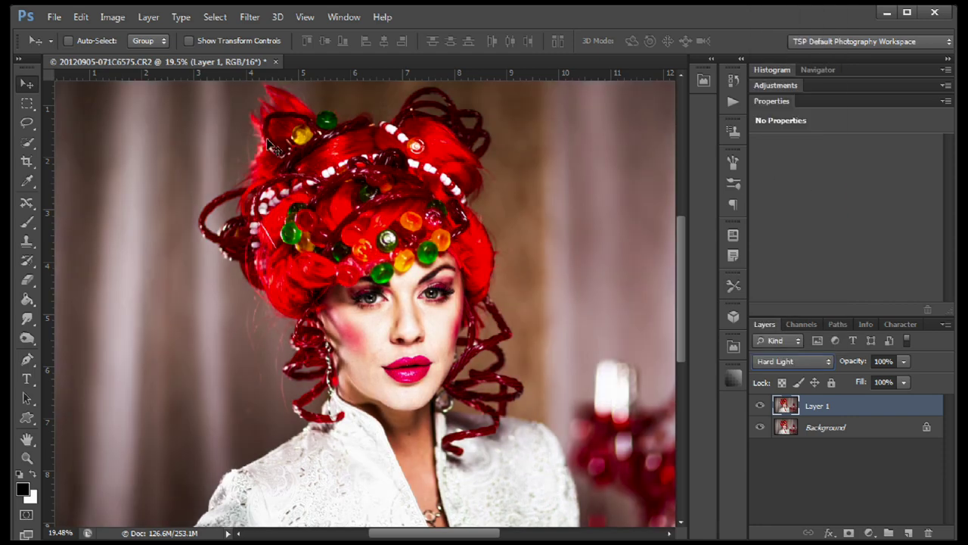
{"action": "left_click", "coordinate": [259, 17]}
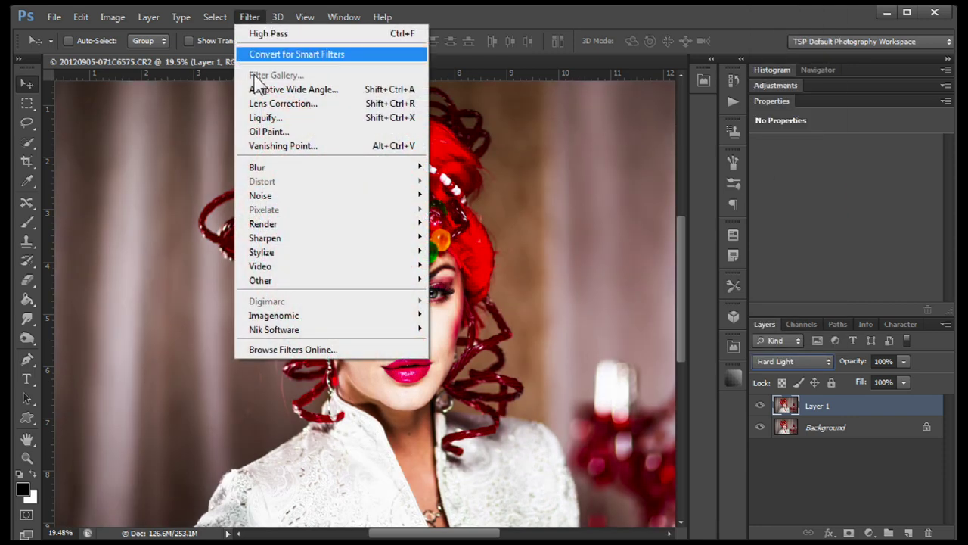
Apply a High Pass filter to Layer 1 with a radius of about 8.4 pixels
{"action": "mouse_move", "coordinate": [257, 286]}
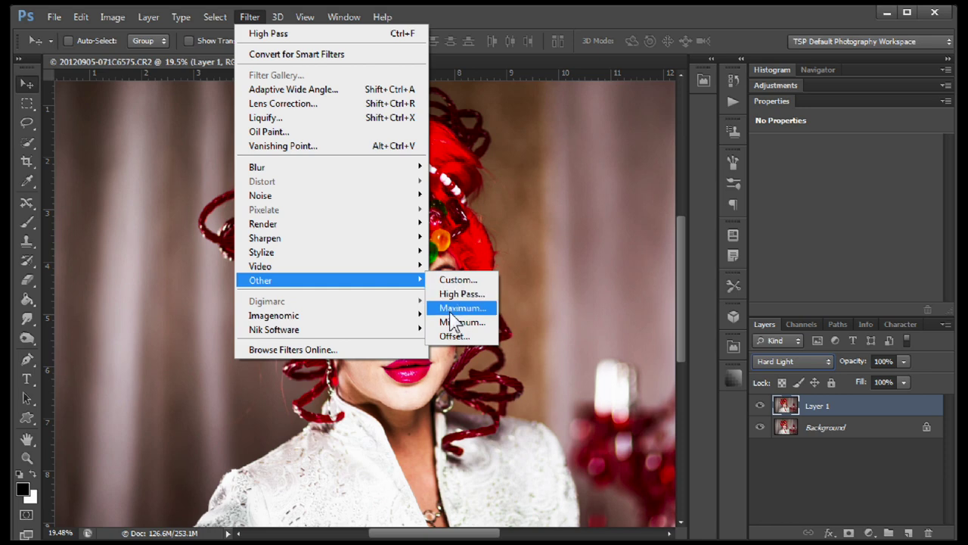
{"action": "left_click", "coordinate": [452, 293]}
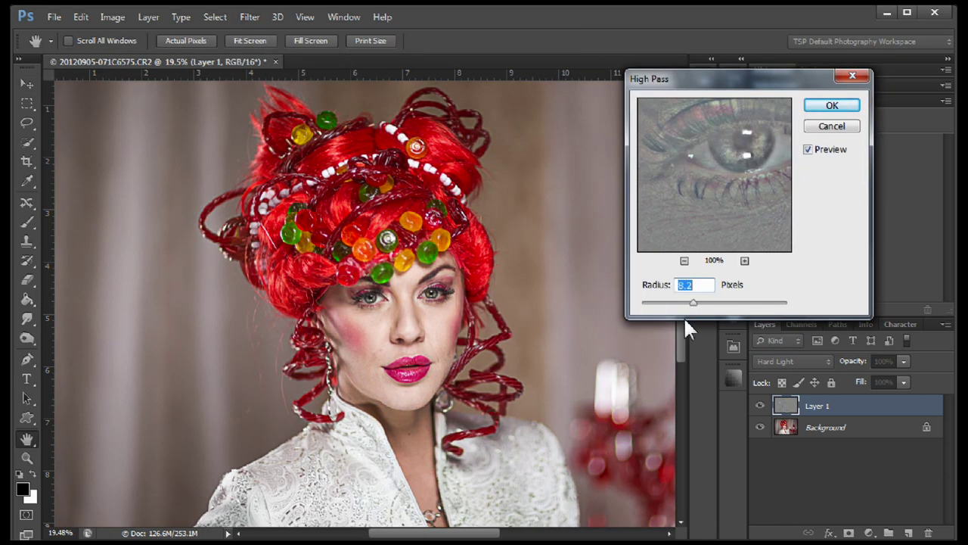
{"action": "mouse_move", "coordinate": [693, 303]}
{"action": "left_mouse_down"}
{"action": "mouse_move", "coordinate": [664, 303]}
{"action": "mouse_move", "coordinate": [695, 303]}
{"action": "left_mouse_up"}
{"action": "left_click_drag", "start_coordinate": [720, 142], "coordinate": [717, 182]}
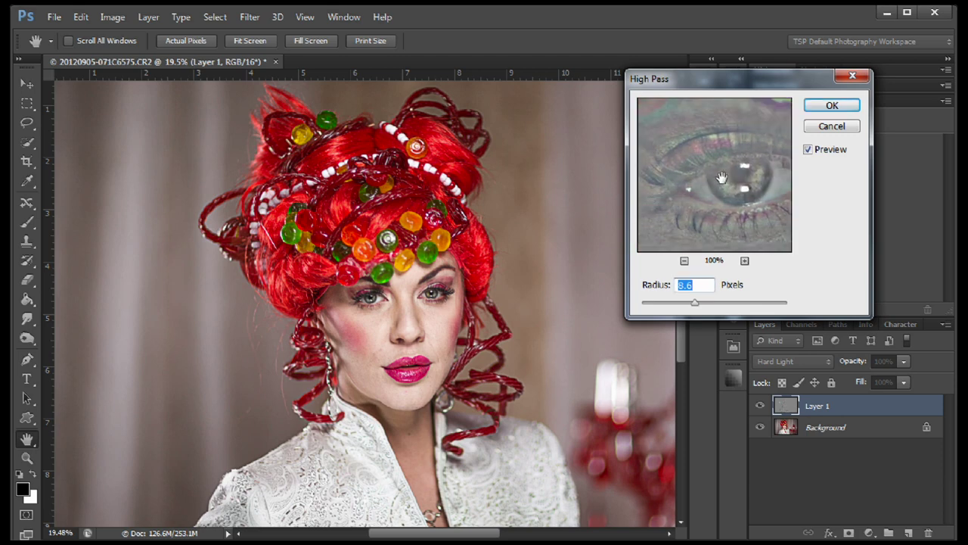
{"action": "left_click", "coordinate": [696, 306]}
{"action": "left_click_drag", "start_coordinate": [694, 300], "coordinate": [696, 304]}
{"action": "left_click", "coordinate": [831, 105]}
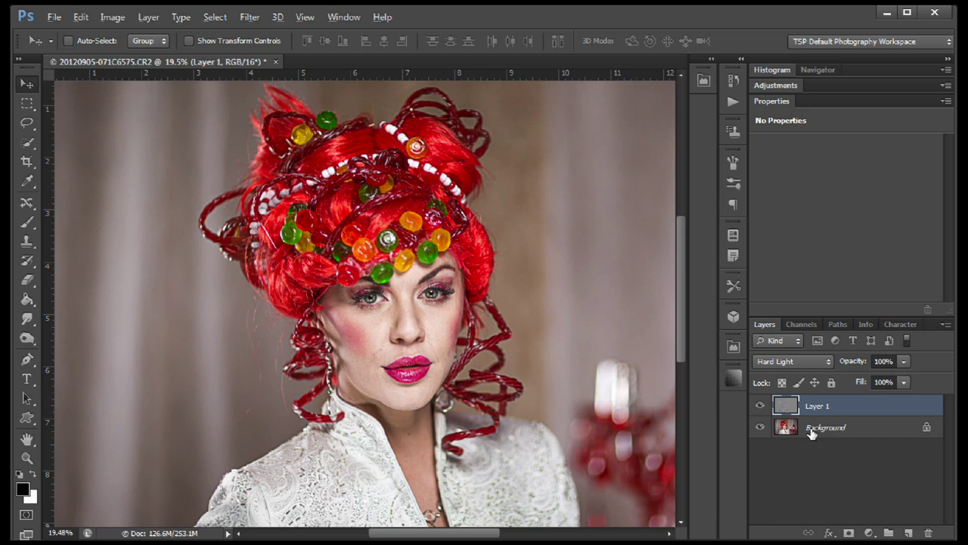
Stamp all visible layers into a new Layer 2 and convert the document to 8 Bits/Channel
{"action": "key", "text": "ctrl+shift+alt+e"}
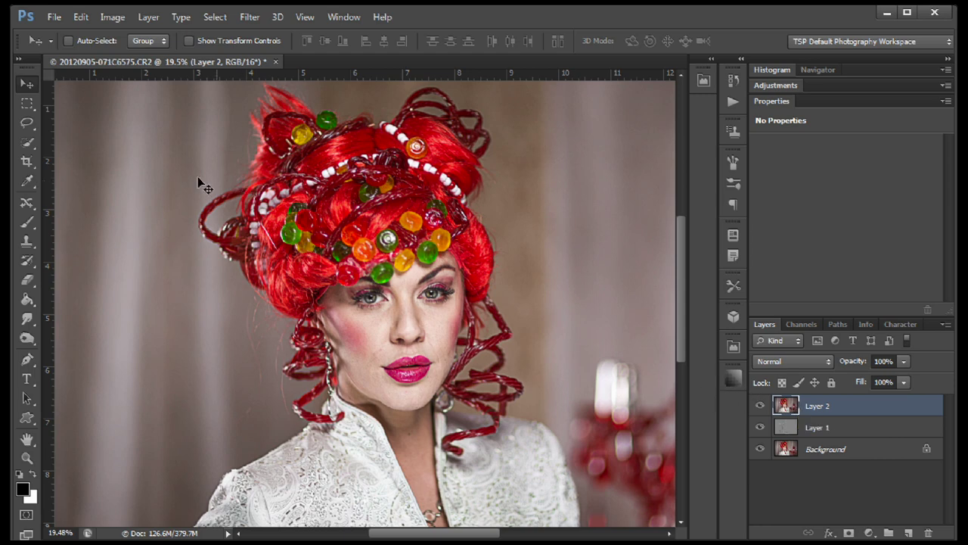
{"action": "left_click", "coordinate": [249, 16]}
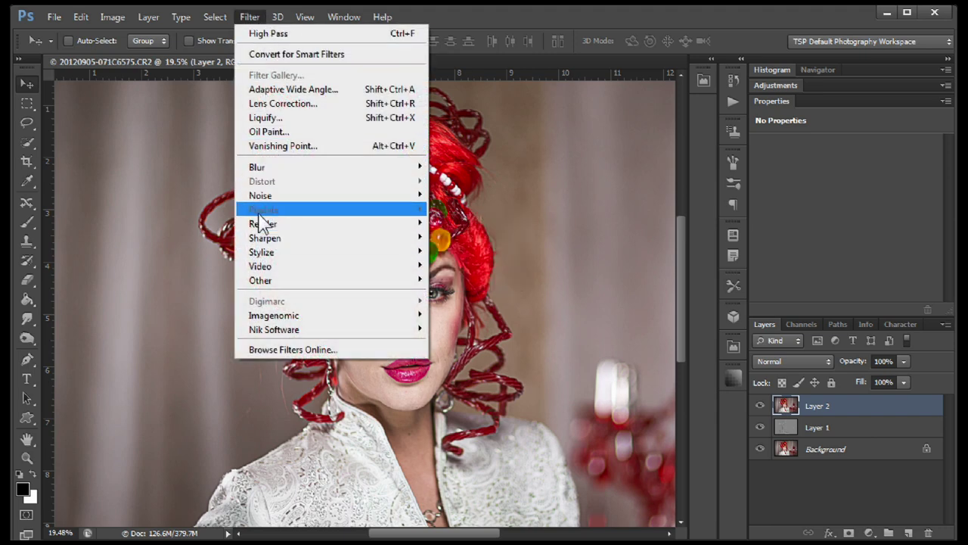
{"action": "mouse_move", "coordinate": [295, 261]}
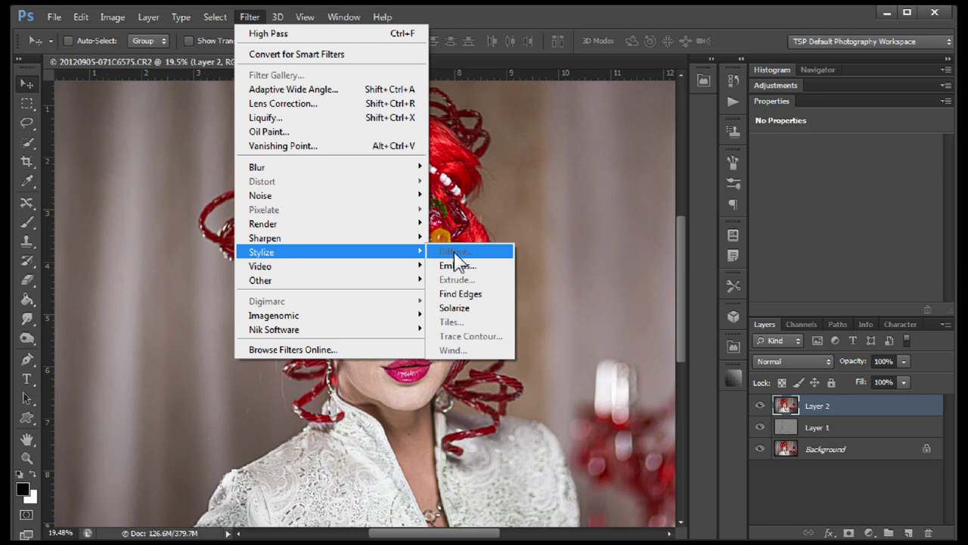
{"action": "mouse_move", "coordinate": [121, 18]}
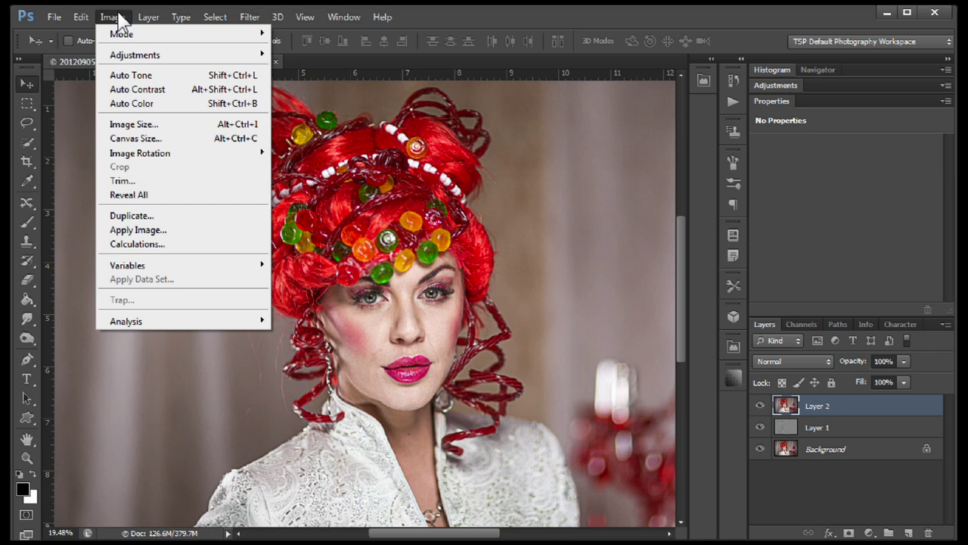
{"action": "mouse_move", "coordinate": [120, 36]}
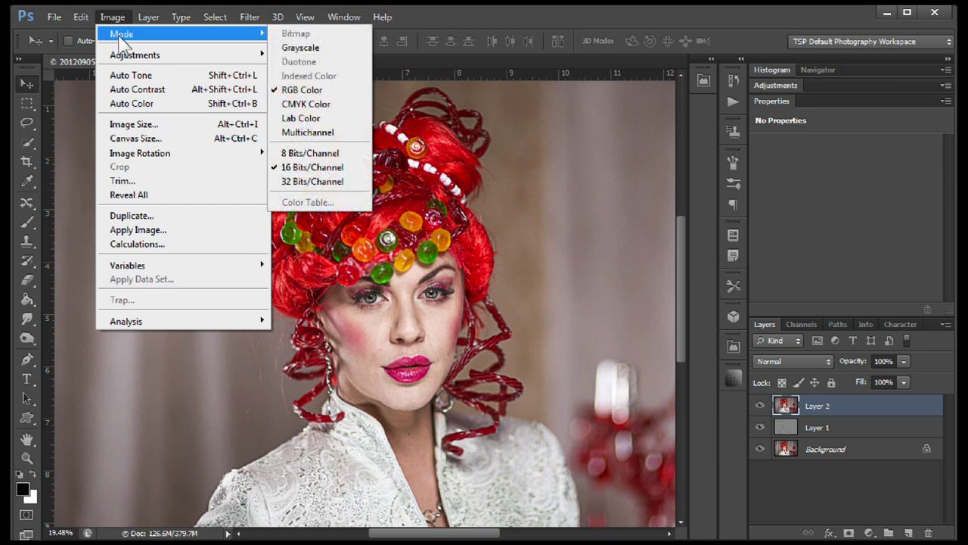
{"action": "left_click", "coordinate": [281, 153]}
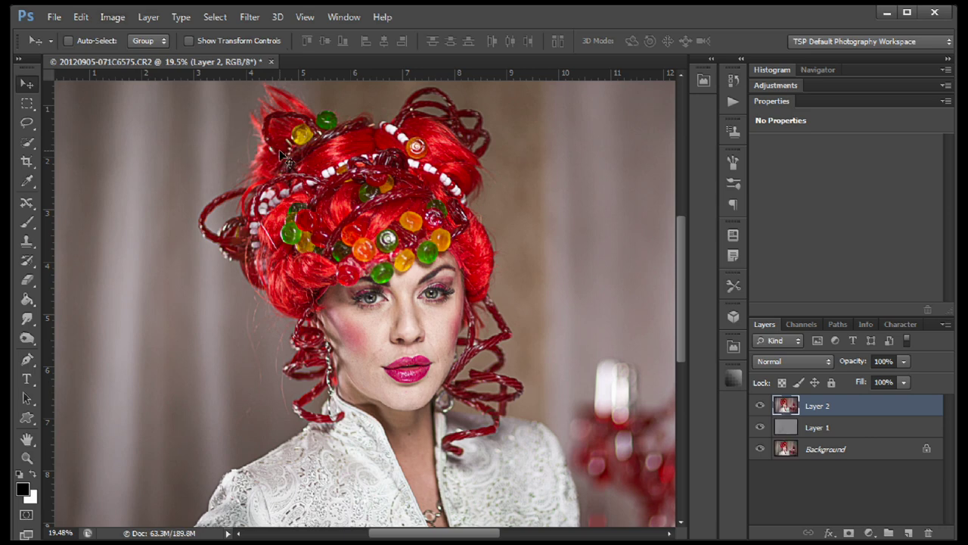
Apply the Stylize > Diffuse filter in Anisotropic mode to Layer 2
{"action": "left_click", "coordinate": [249, 19]}
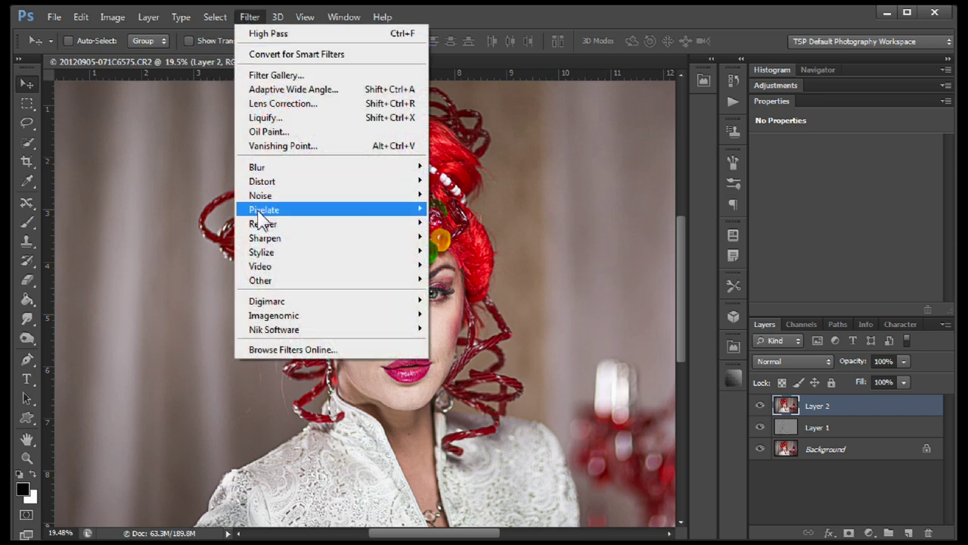
{"action": "left_click", "coordinate": [443, 253]}
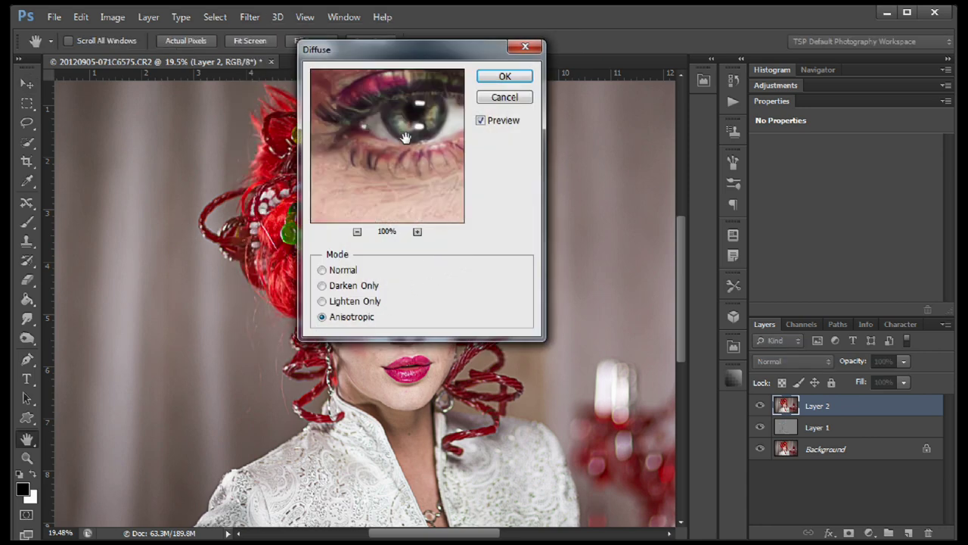
{"action": "left_click_drag", "start_coordinate": [429, 117], "coordinate": [403, 135]}
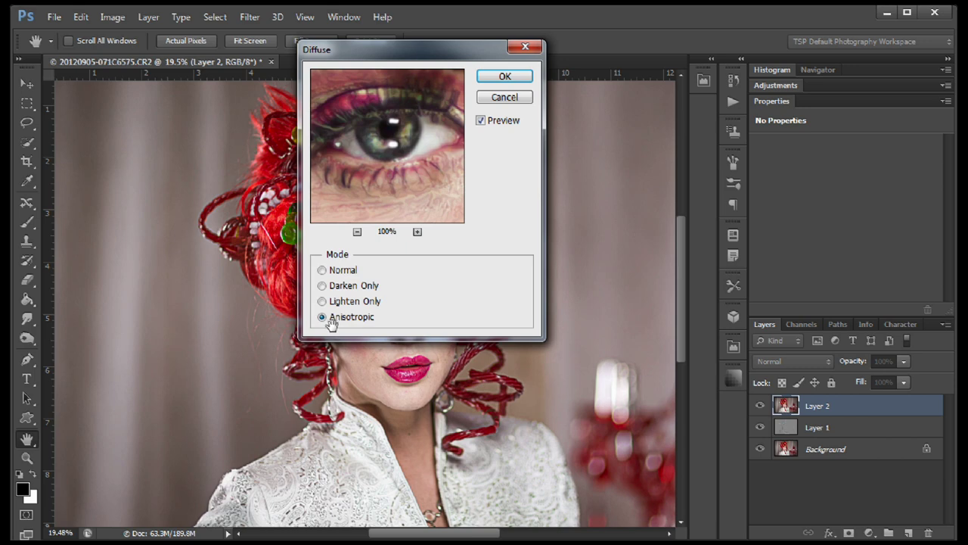
{"action": "left_click", "coordinate": [505, 76]}
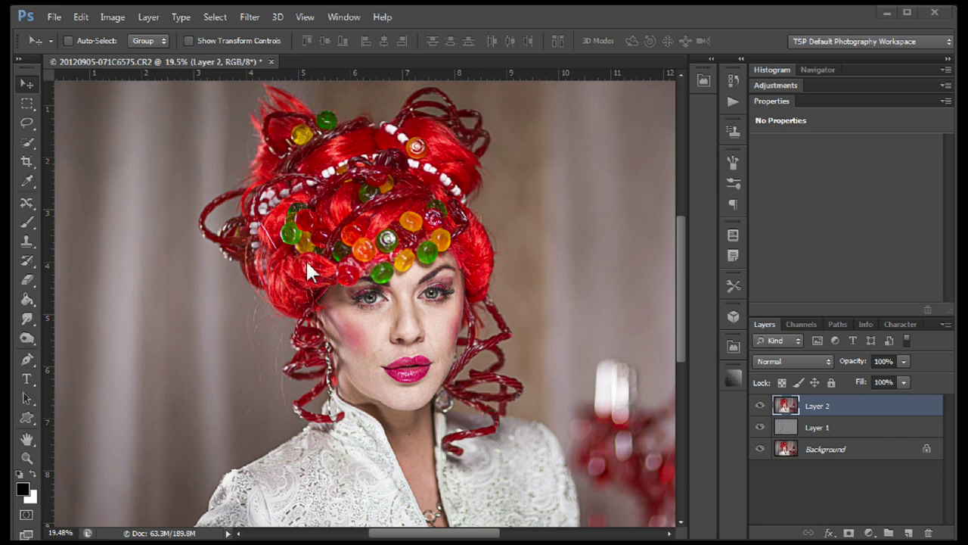
Apply Smart Sharpen to Layer 2 at Amount 100% and Radius 1.5 px
{"action": "left_click", "coordinate": [249, 17]}
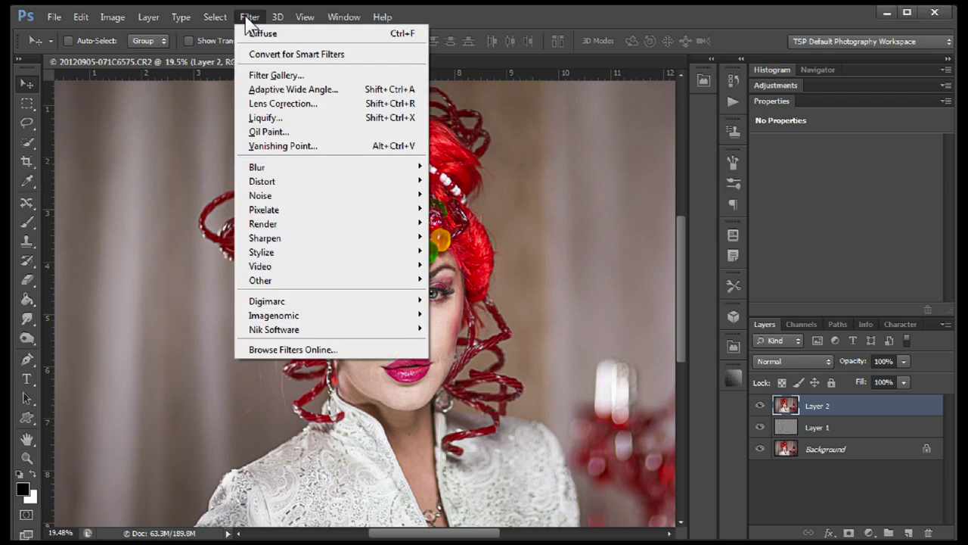
{"action": "mouse_move", "coordinate": [287, 240]}
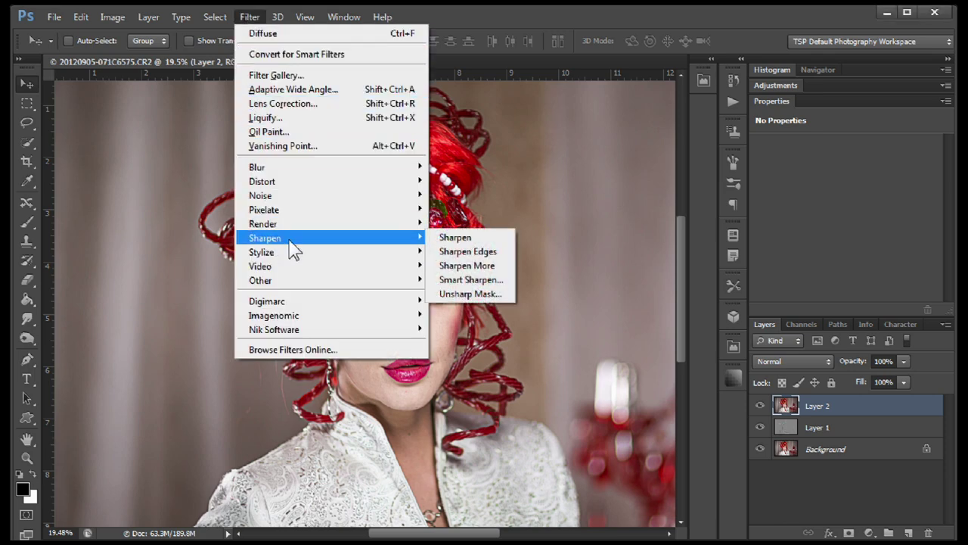
{"action": "left_click", "coordinate": [451, 278]}
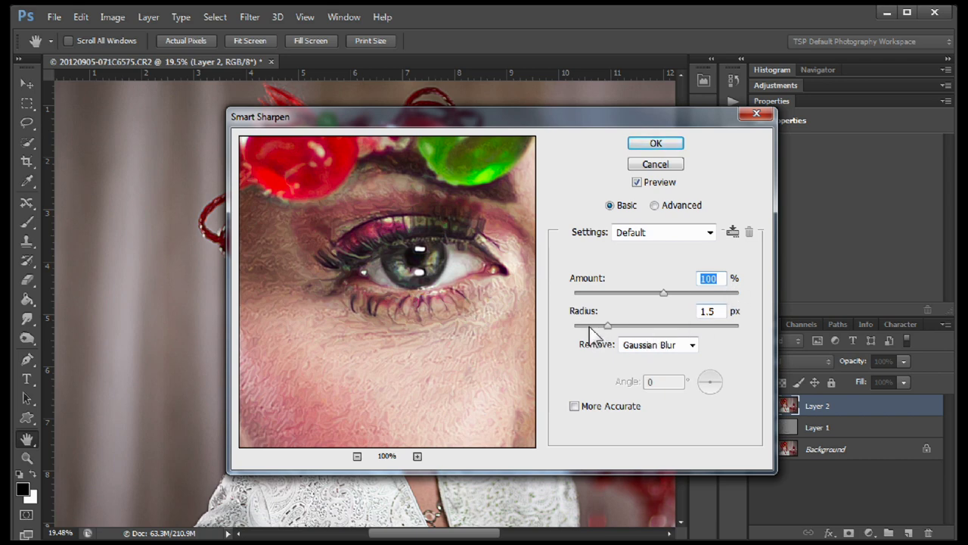
{"action": "left_click", "coordinate": [666, 144]}
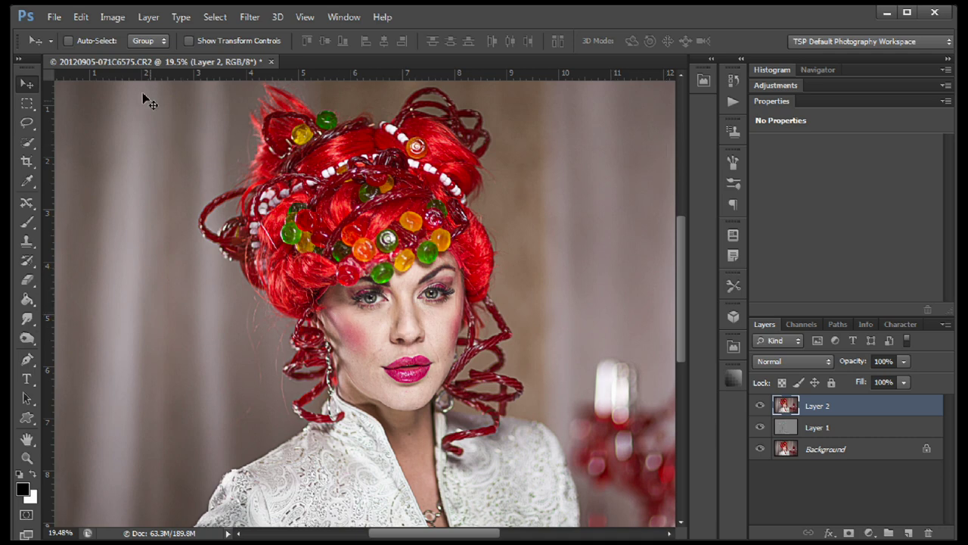
Fade the Smart Sharpen result to Overlay mode at 59% opacity
{"action": "left_click", "coordinate": [75, 19]}
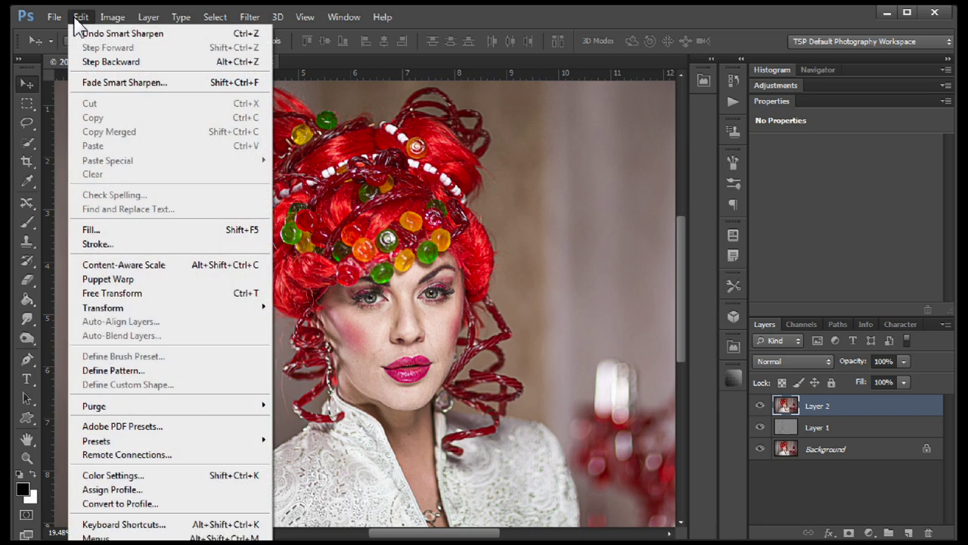
{"action": "left_click", "coordinate": [98, 82]}
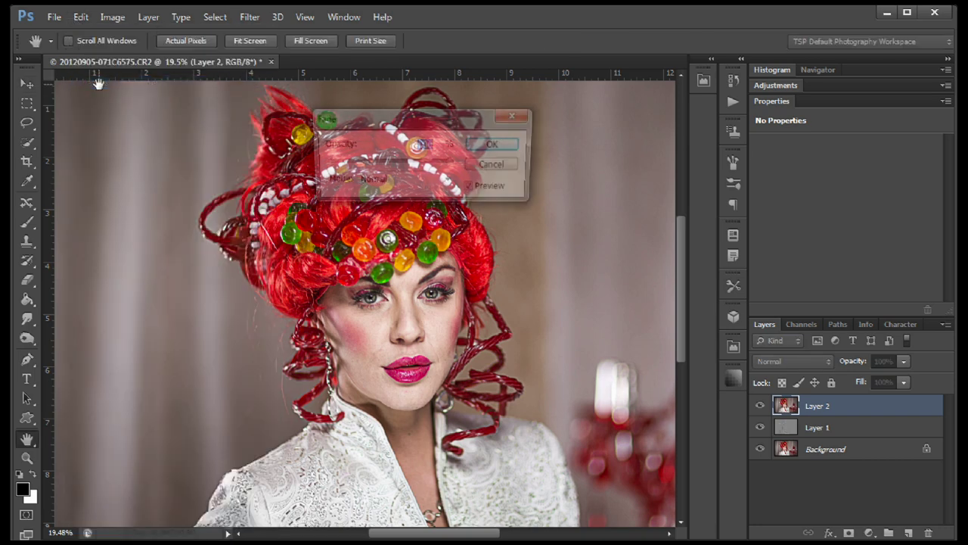
{"action": "left_click_drag", "start_coordinate": [380, 125], "coordinate": [523, 173]}
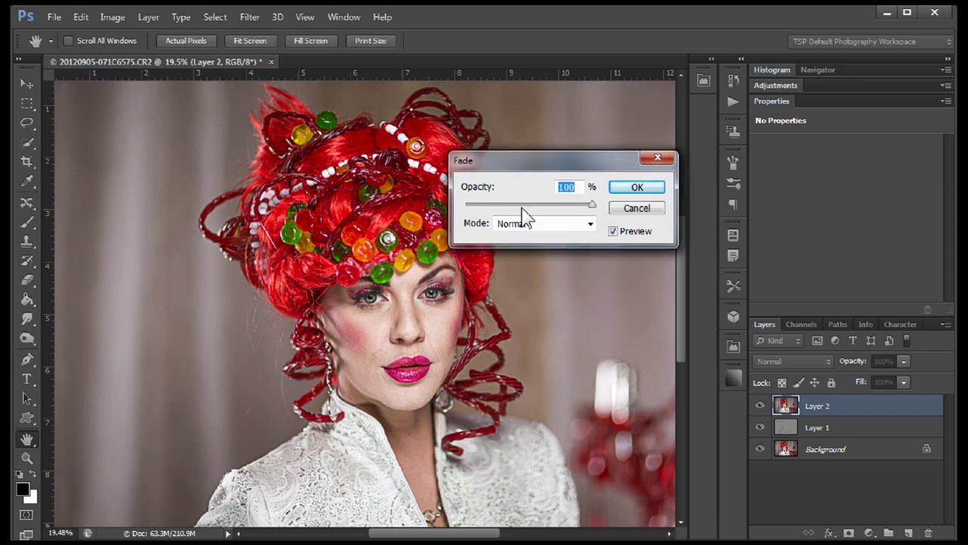
{"action": "left_click", "coordinate": [590, 224]}
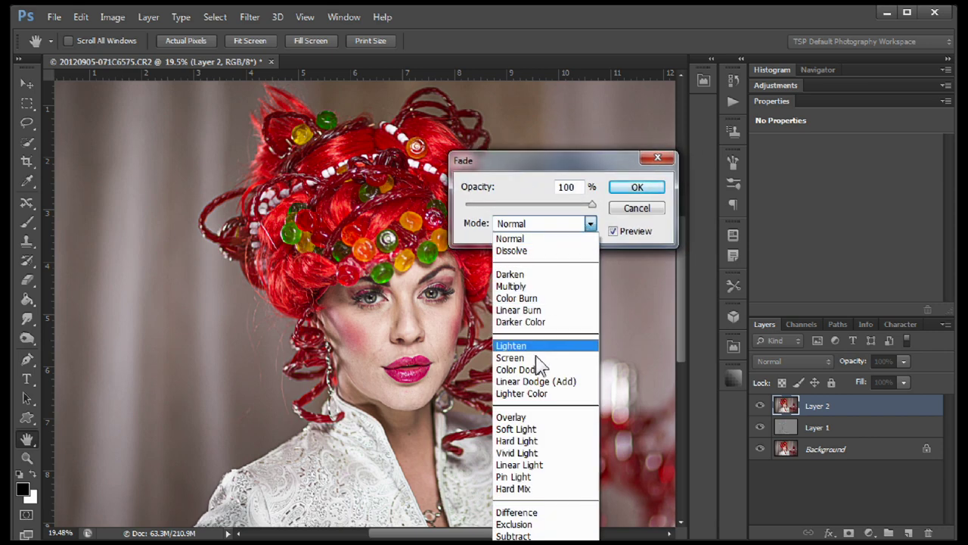
{"action": "left_click", "coordinate": [523, 416]}
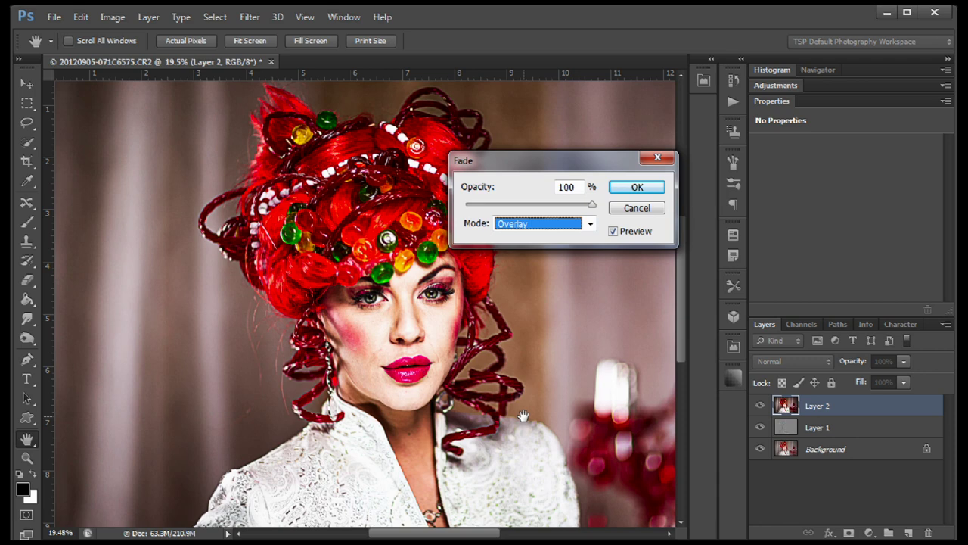
{"action": "left_click_drag", "start_coordinate": [590, 204], "coordinate": [540, 209]}
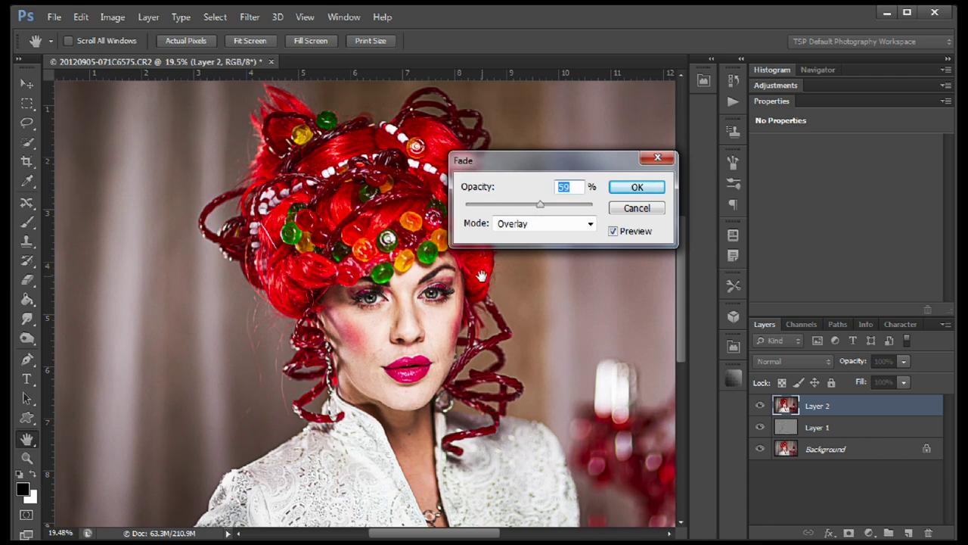
{"action": "left_click", "coordinate": [636, 190]}
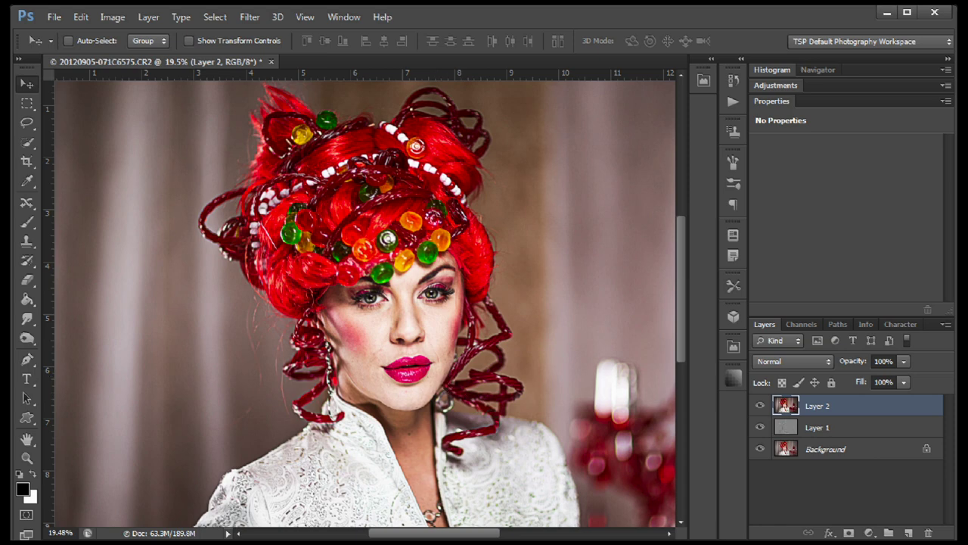
Apply Surface Blur to Layer 2 with Radius 5 pixels and Threshold 15 levels
{"action": "left_click", "coordinate": [248, 16]}
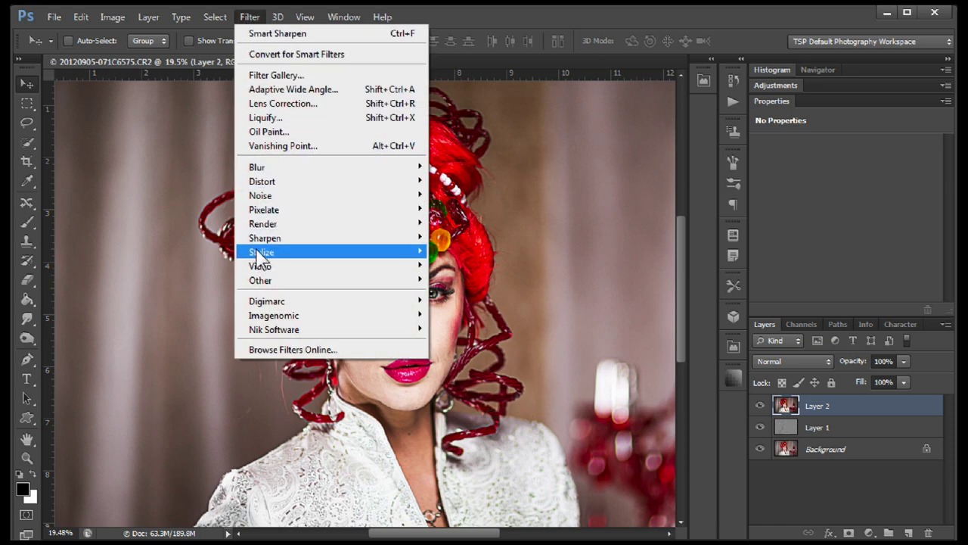
{"action": "mouse_move", "coordinate": [261, 167]}
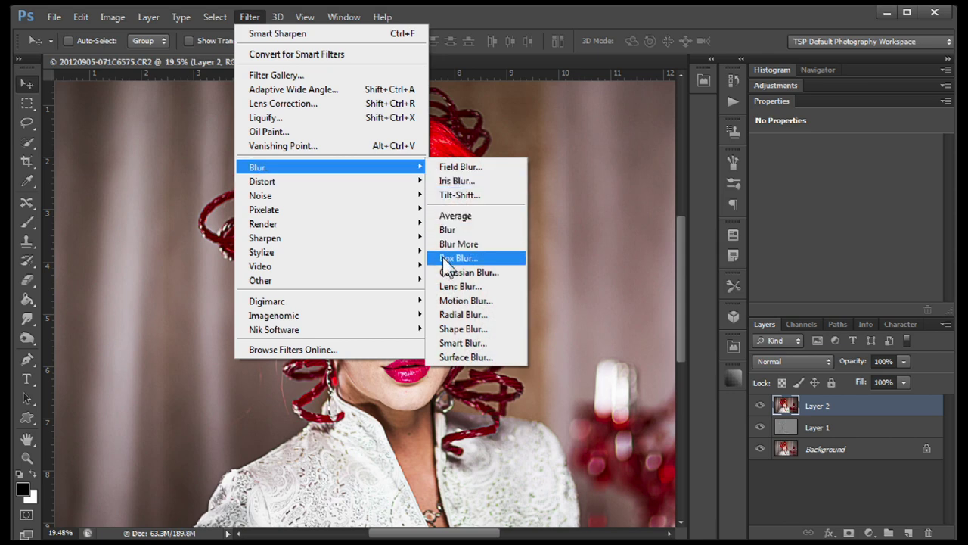
{"action": "left_click", "coordinate": [445, 357]}
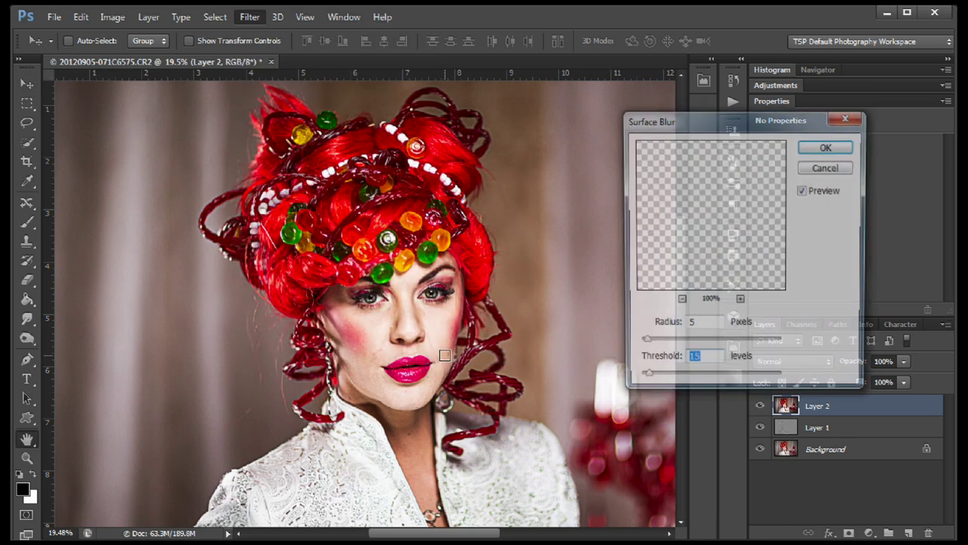
{"action": "left_click_drag", "start_coordinate": [730, 199], "coordinate": [704, 230]}
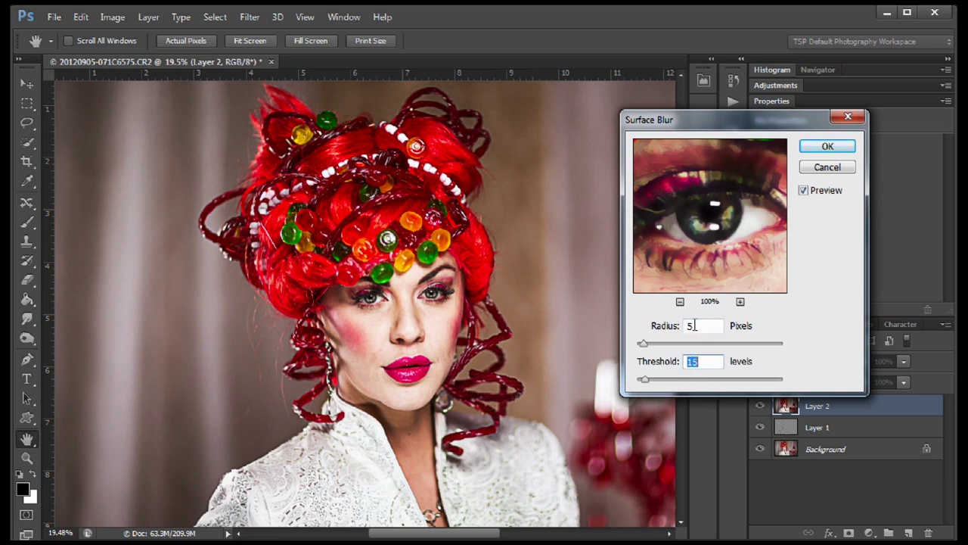
{"action": "mouse_move", "coordinate": [643, 379]}
{"action": "left_mouse_down"}
{"action": "mouse_move", "coordinate": [652, 379]}
{"action": "mouse_move", "coordinate": [643, 379]}
{"action": "left_mouse_up"}
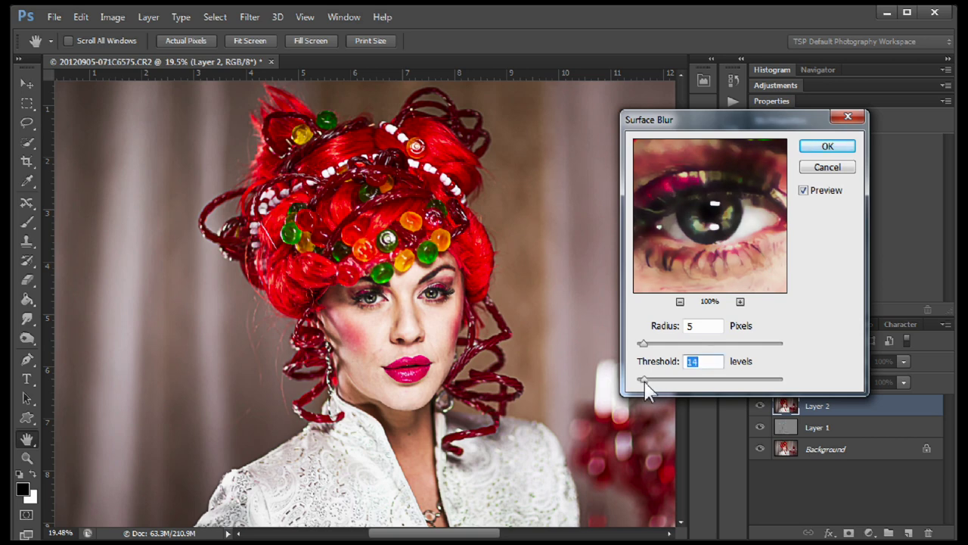
{"action": "left_click", "coordinate": [699, 326]}
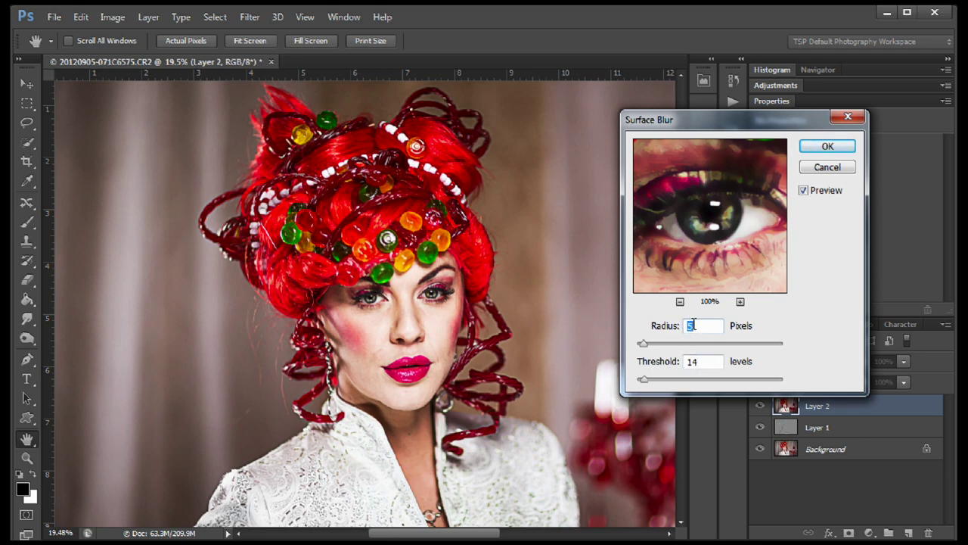
{"action": "double_click", "coordinate": [689, 362]}
{"action": "type", "text": "15"}
{"action": "left_click_drag", "start_coordinate": [702, 185], "coordinate": [734, 171]}
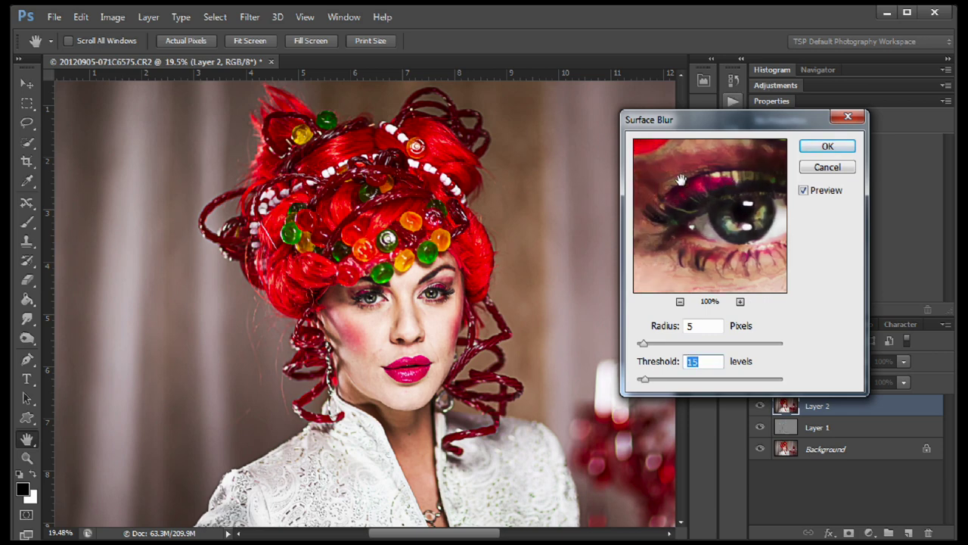
{"action": "left_click", "coordinate": [824, 151]}
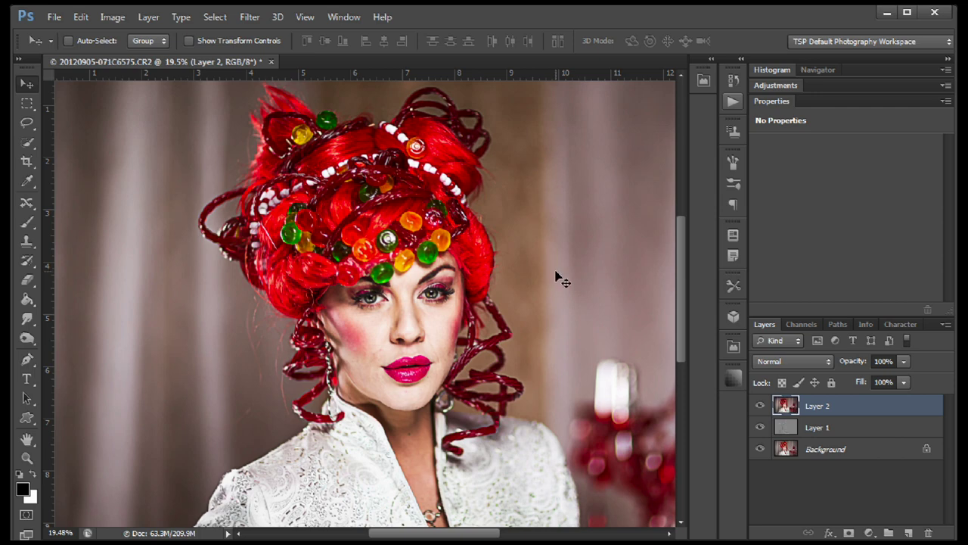
Hide Layer 1 and zoom in closely to inspect the cheek's skin texture
{"action": "key", "text": "z"}
{"action": "left_click_drag", "start_coordinate": [434, 356], "coordinate": [627, 380]}
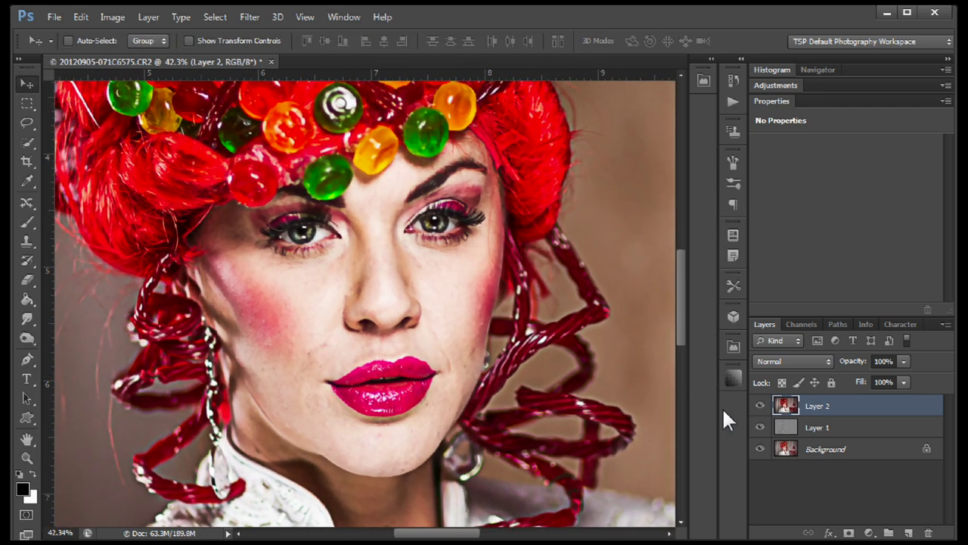
{"action": "left_click", "coordinate": [759, 428]}
{"action": "key", "text": "z"}
{"action": "left_click_drag", "start_coordinate": [323, 288], "coordinate": [344, 287]}
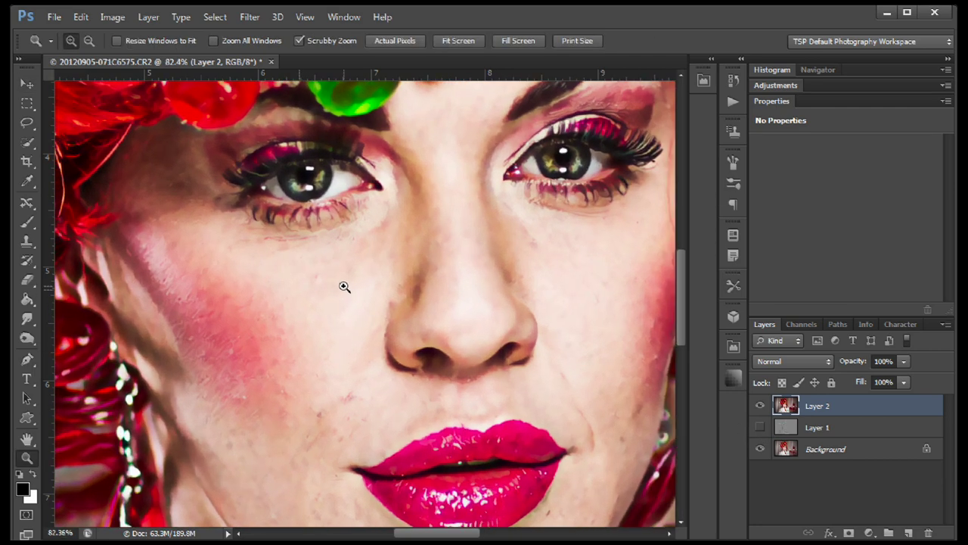
{"action": "key", "text": "v"}
{"action": "left_click_drag", "start_coordinate": [353, 387], "coordinate": [334, 409]}
{"action": "key", "text": "z"}
{"action": "left_click_drag", "start_coordinate": [351, 296], "coordinate": [374, 287]}
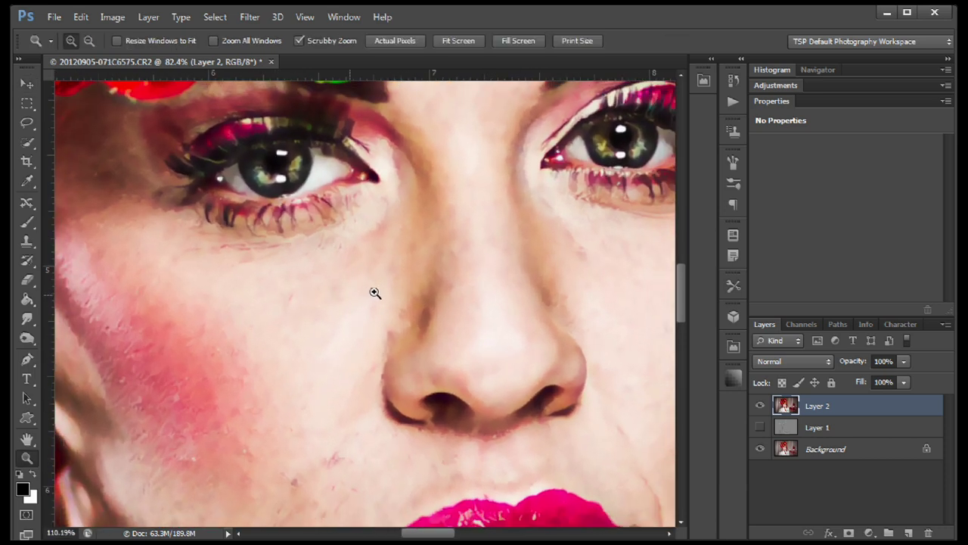
{"action": "key", "text": "v"}
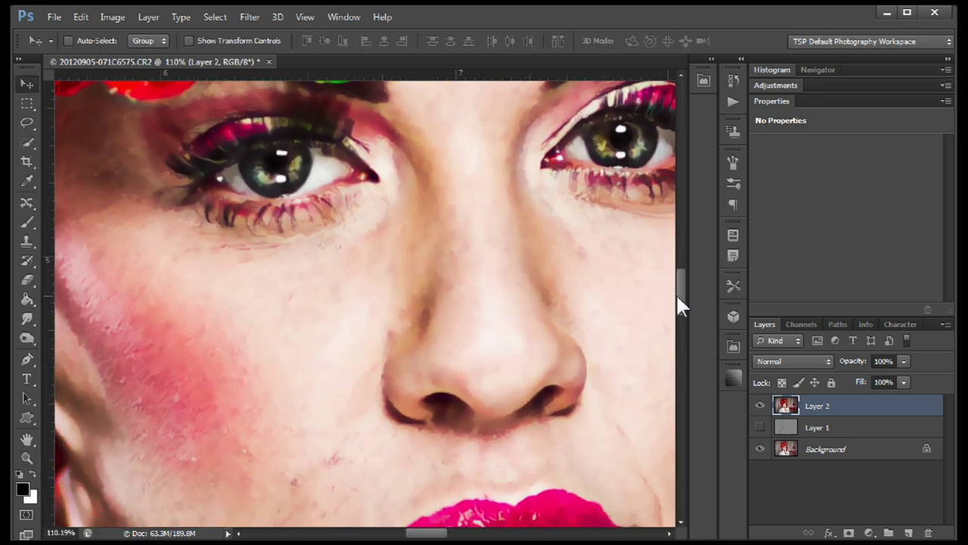
Toggle Layer 2 off and on to compare before and after, then zoom back out
{"action": "left_click", "coordinate": [759, 406]}
{"action": "left_click", "coordinate": [759, 406]}
{"action": "left_click_drag", "start_coordinate": [497, 389], "coordinate": [447, 445]}
{"action": "key", "text": "z"}
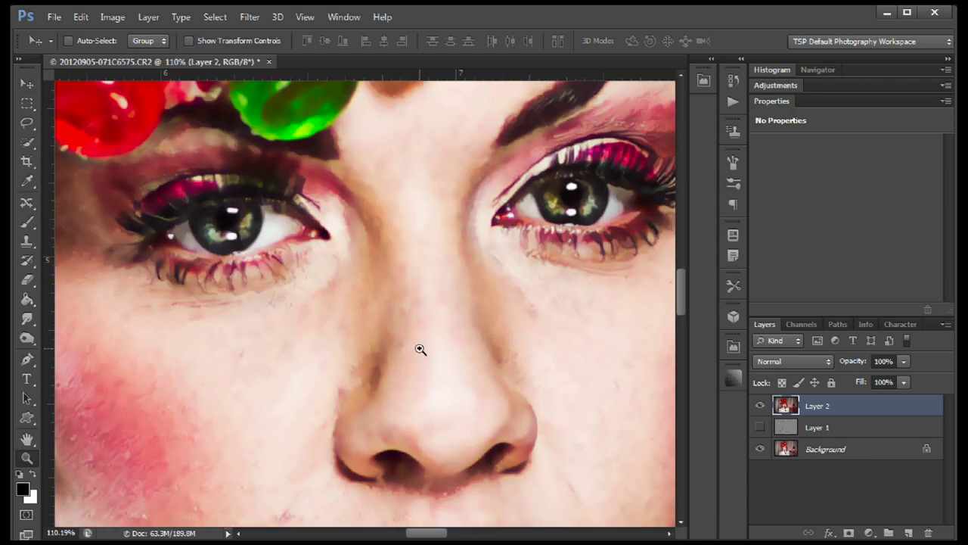
{"action": "left_click_drag", "start_coordinate": [419, 348], "coordinate": [370, 378]}
{"action": "key", "text": "v"}
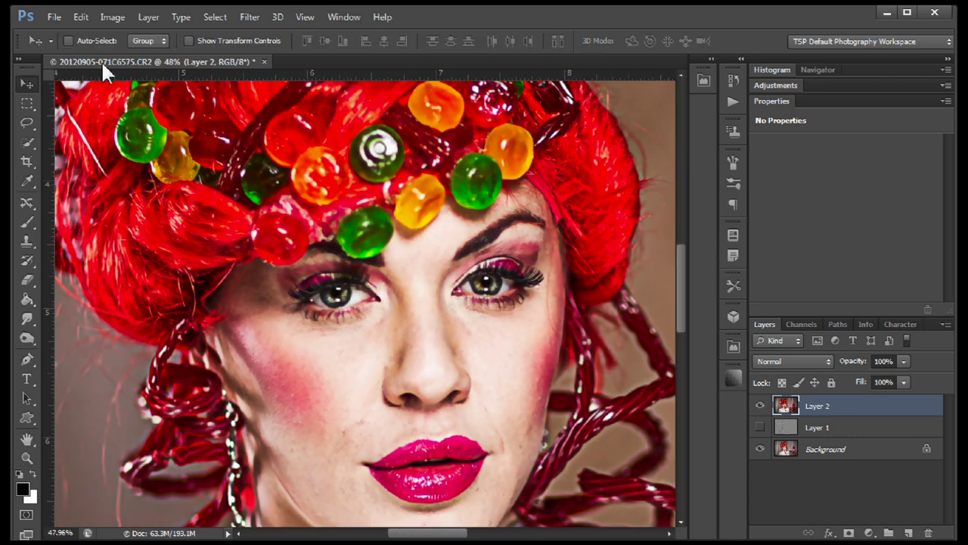
Convert the image to 16 Bits/Channel
{"action": "left_click", "coordinate": [84, 23]}
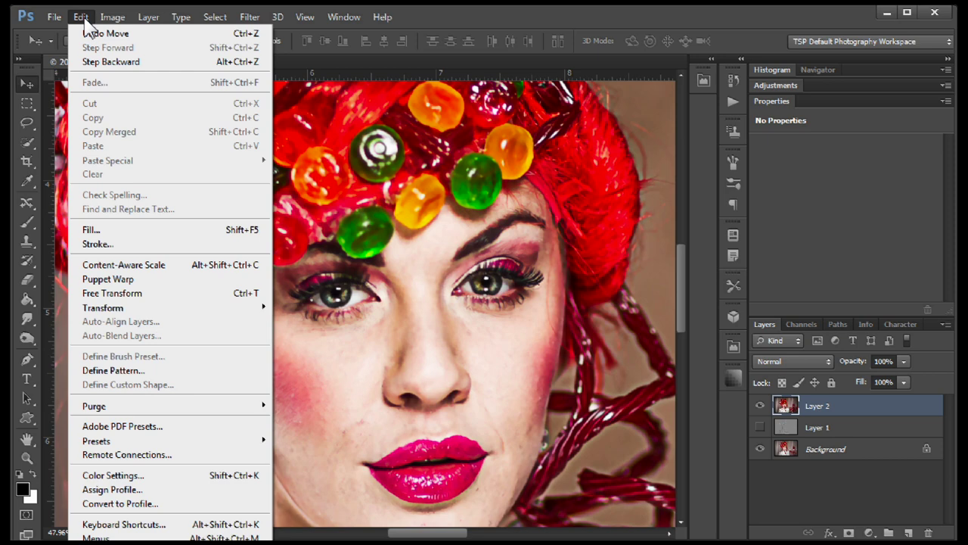
{"action": "mouse_move", "coordinate": [112, 18]}
{"action": "mouse_move", "coordinate": [115, 37]}
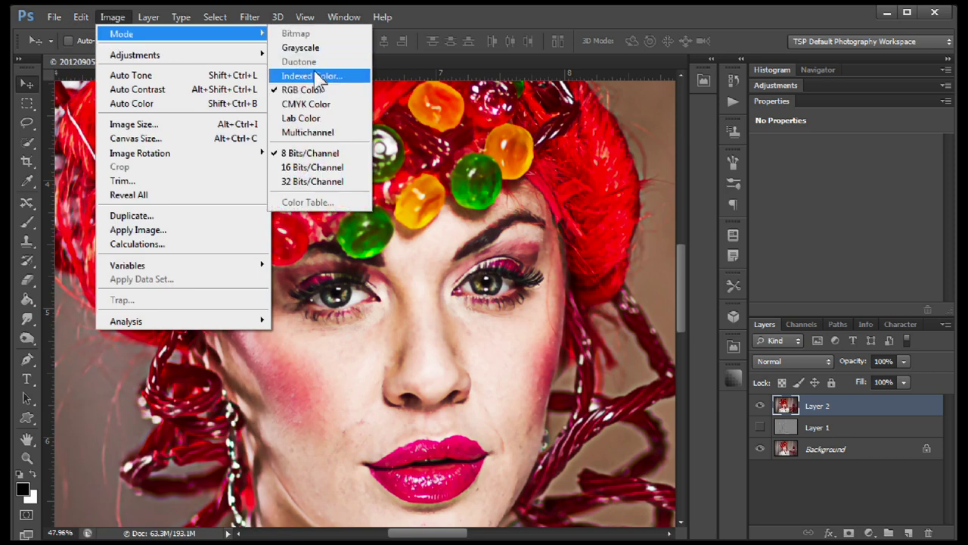
{"action": "left_click", "coordinate": [310, 167]}
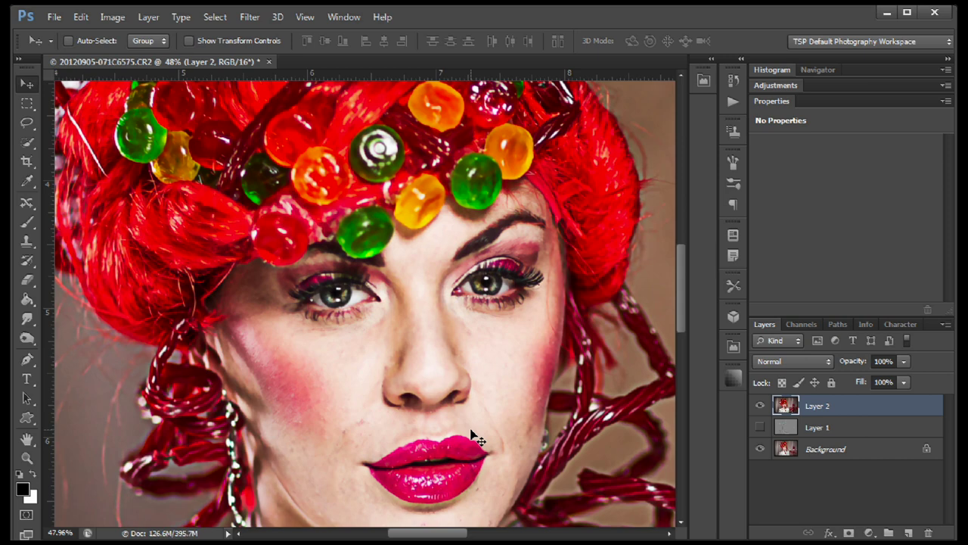
{"action": "right_click", "coordinate": [842, 415]}
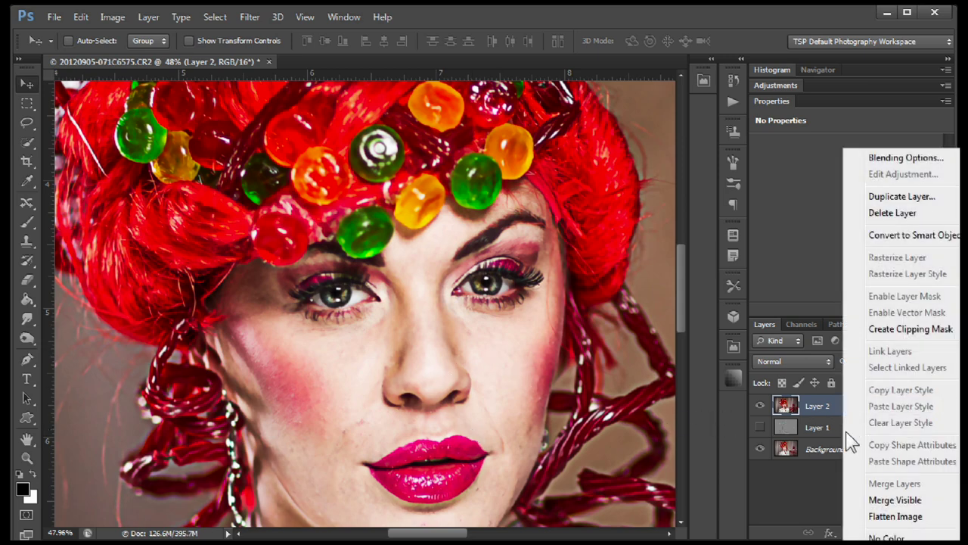
{"action": "left_click", "coordinate": [893, 517]}
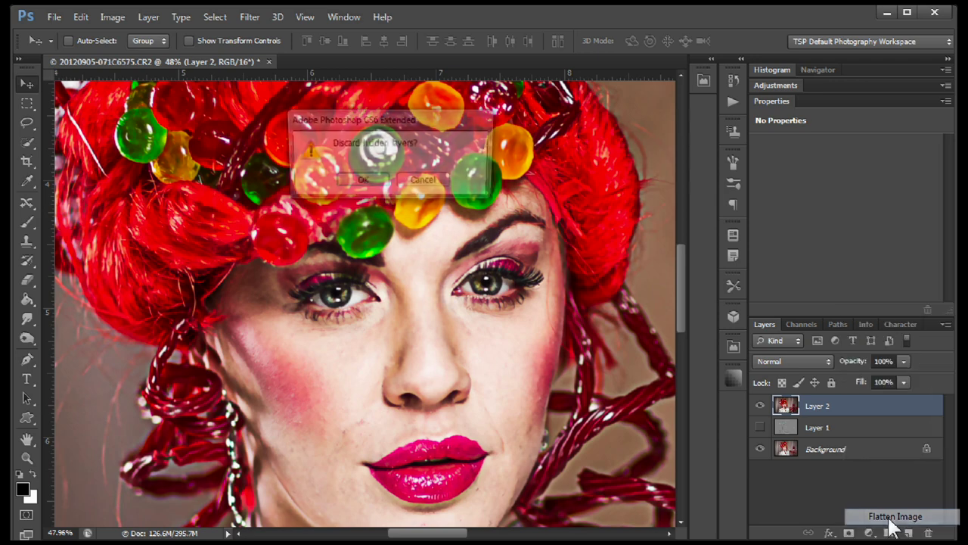
{"action": "left_click", "coordinate": [362, 181]}
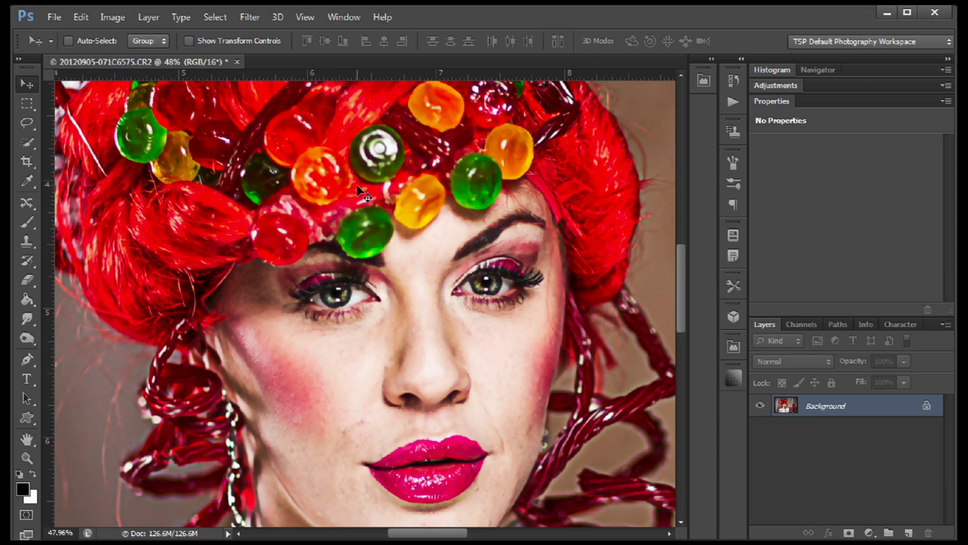
{"action": "key", "text": "ctrl+s"}
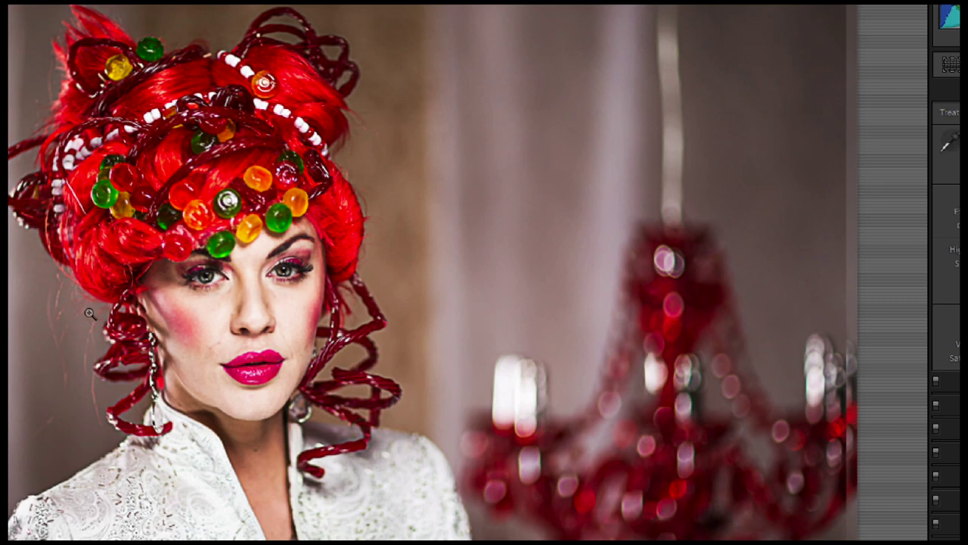
Return Lightroom from full-screen to a normal window showing the edited PSD
{"action": "key", "text": "shift+f"}
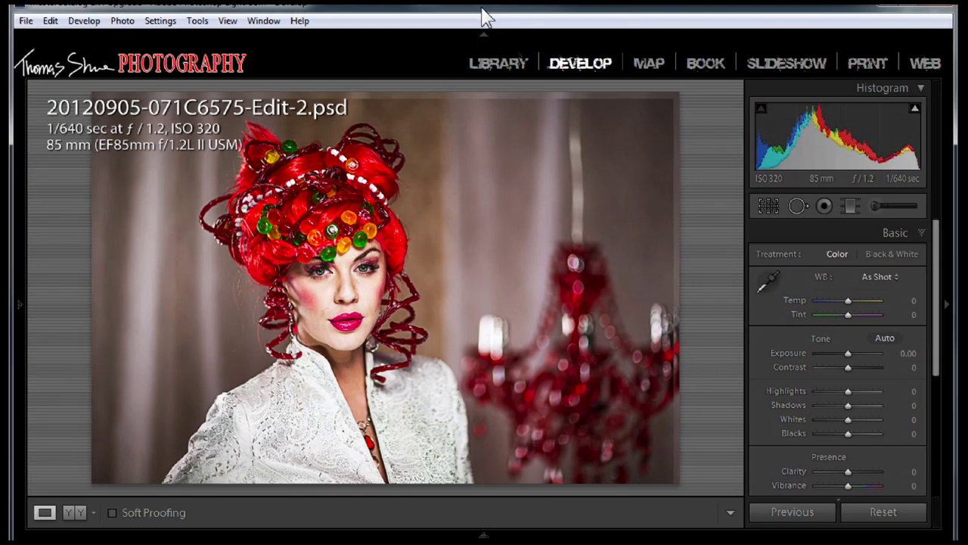
{"action": "key", "text": "shift+f"}
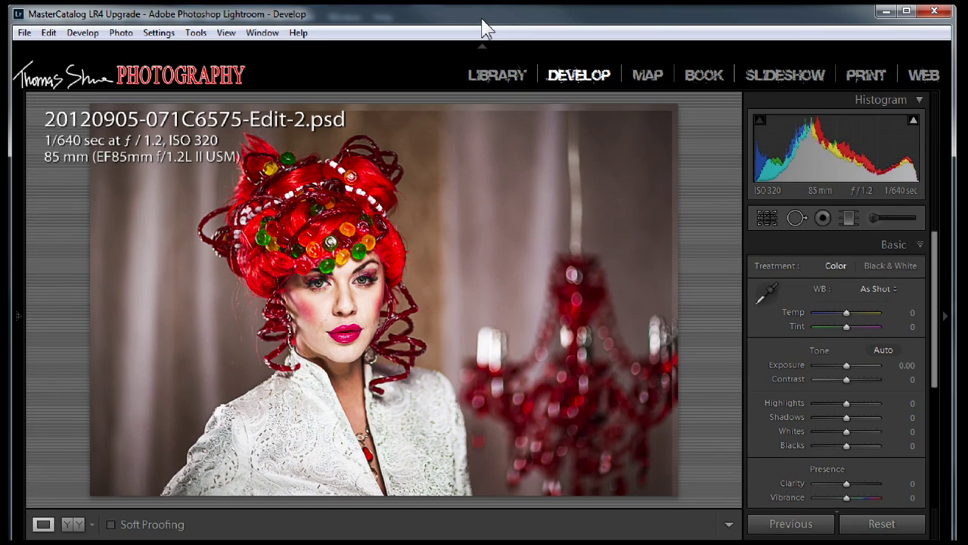